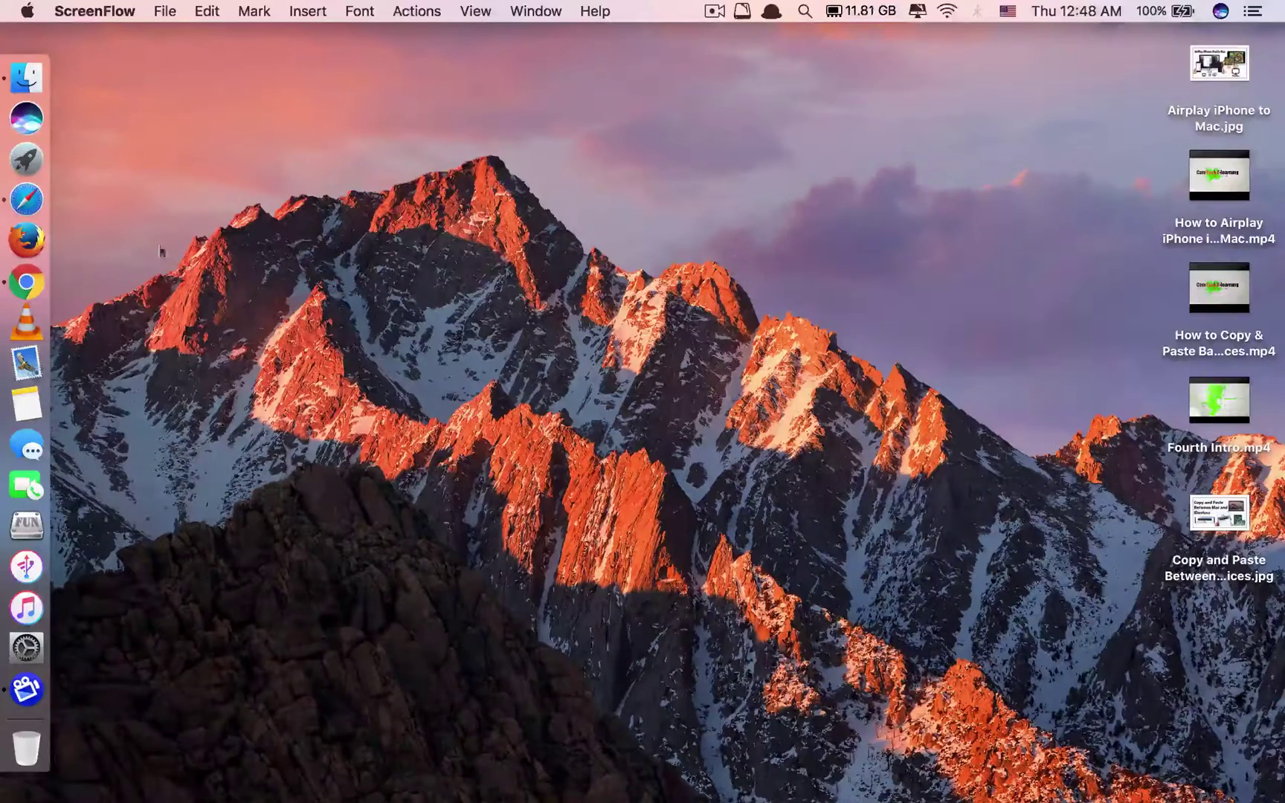
# - Launch Safari and navigate to icloud.com
pyautogui.click(43, 206)
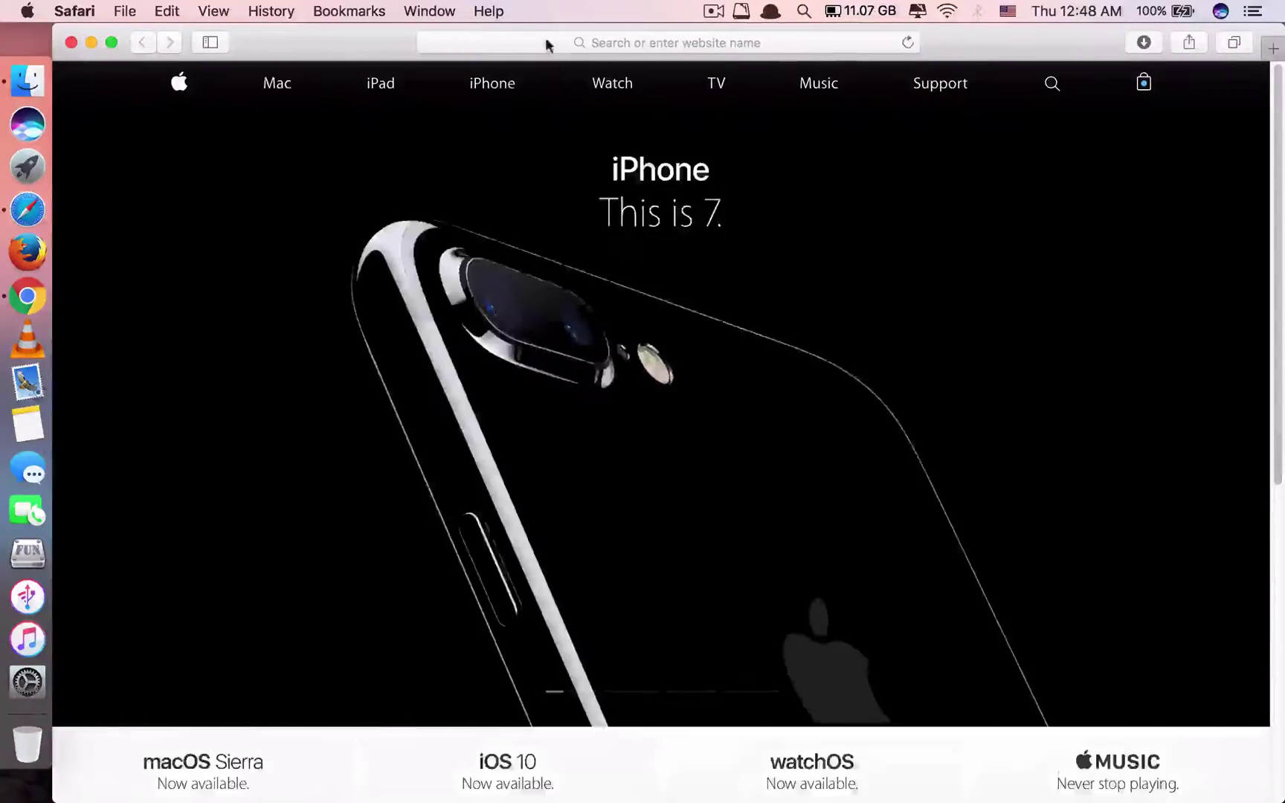
pyautogui.click(545, 40)
pyautogui.write('i')
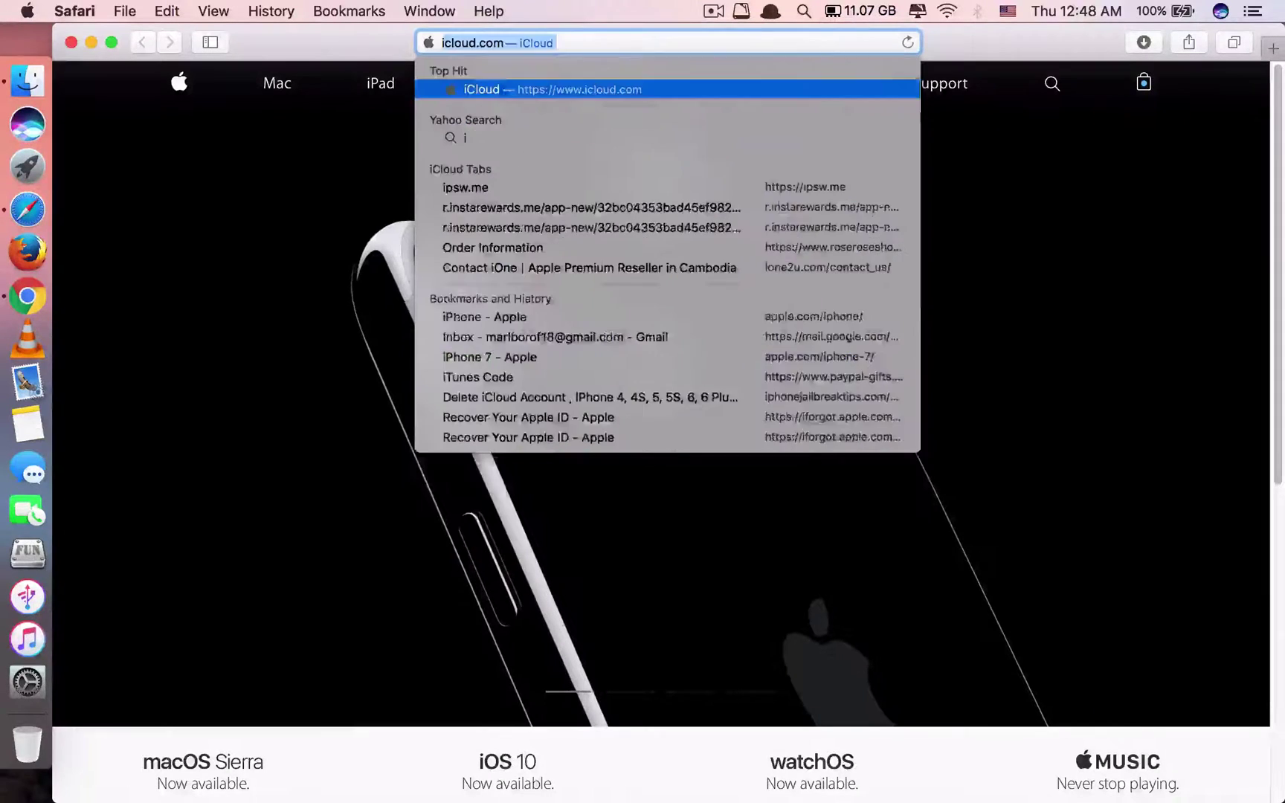
pyautogui.press('Escape')
pyautogui.press('Return')
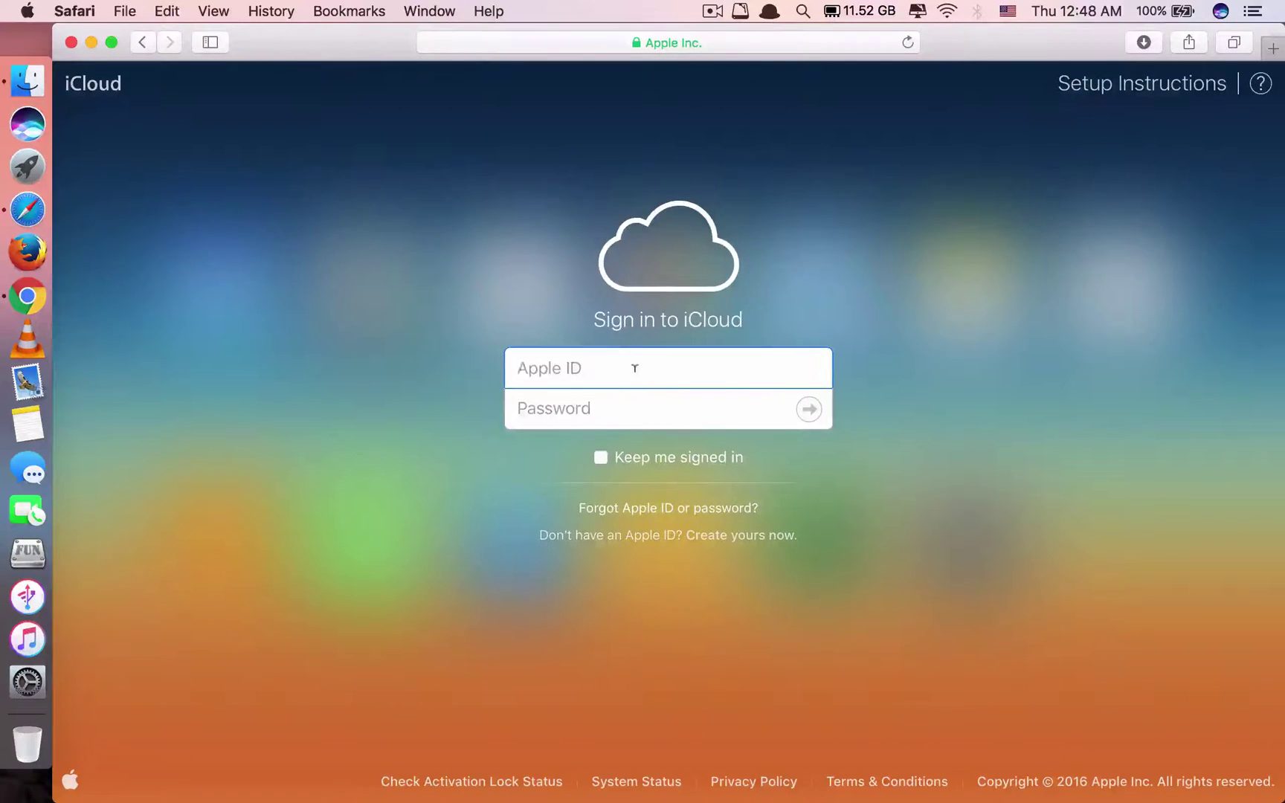
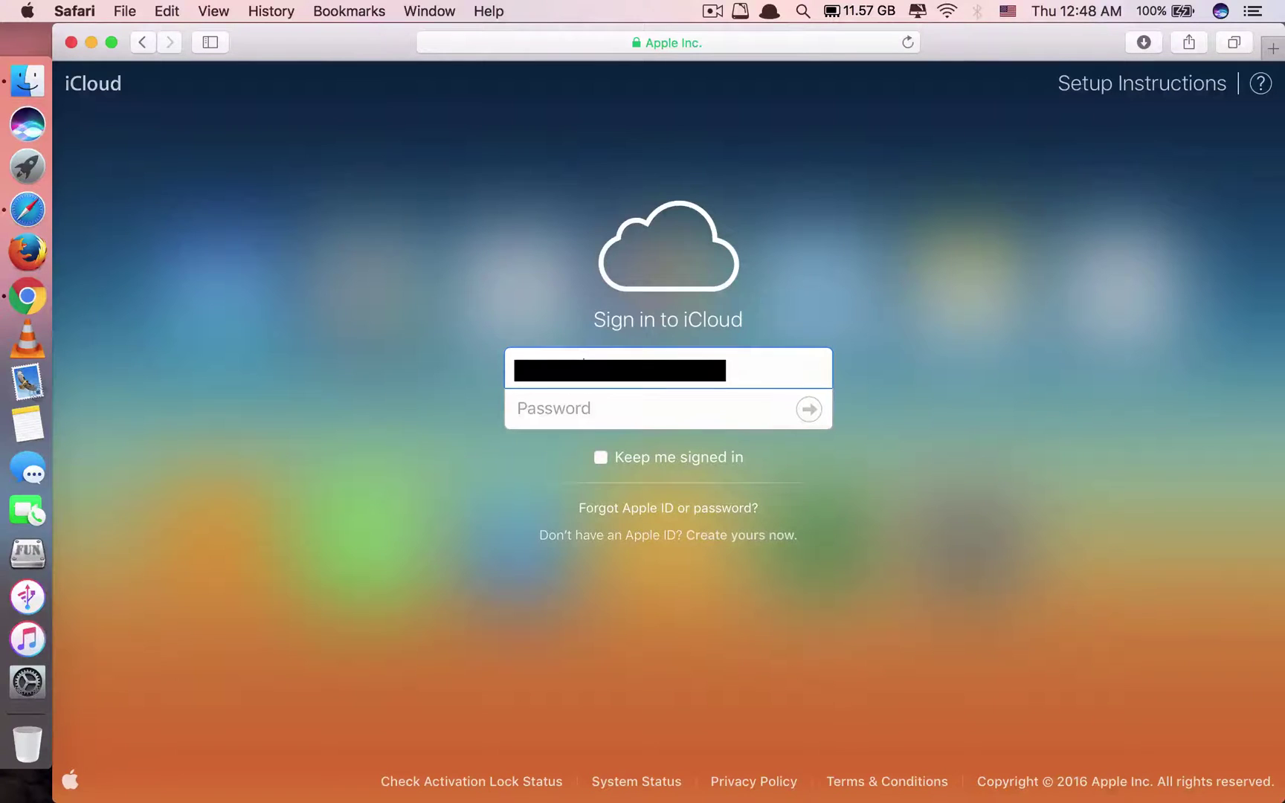
pyautogui.write('com')
pyautogui.write('col')
pyautogui.click(664, 417)
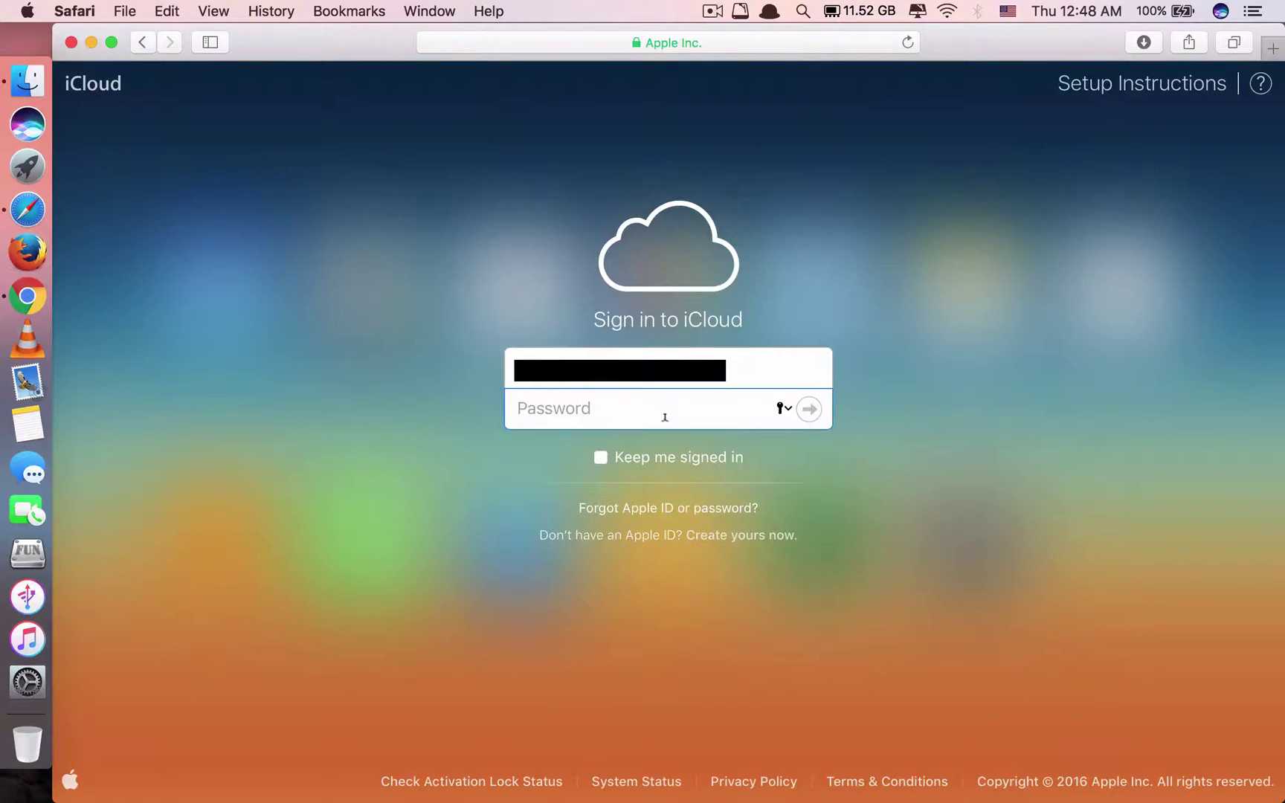
pyautogui.write('*********')
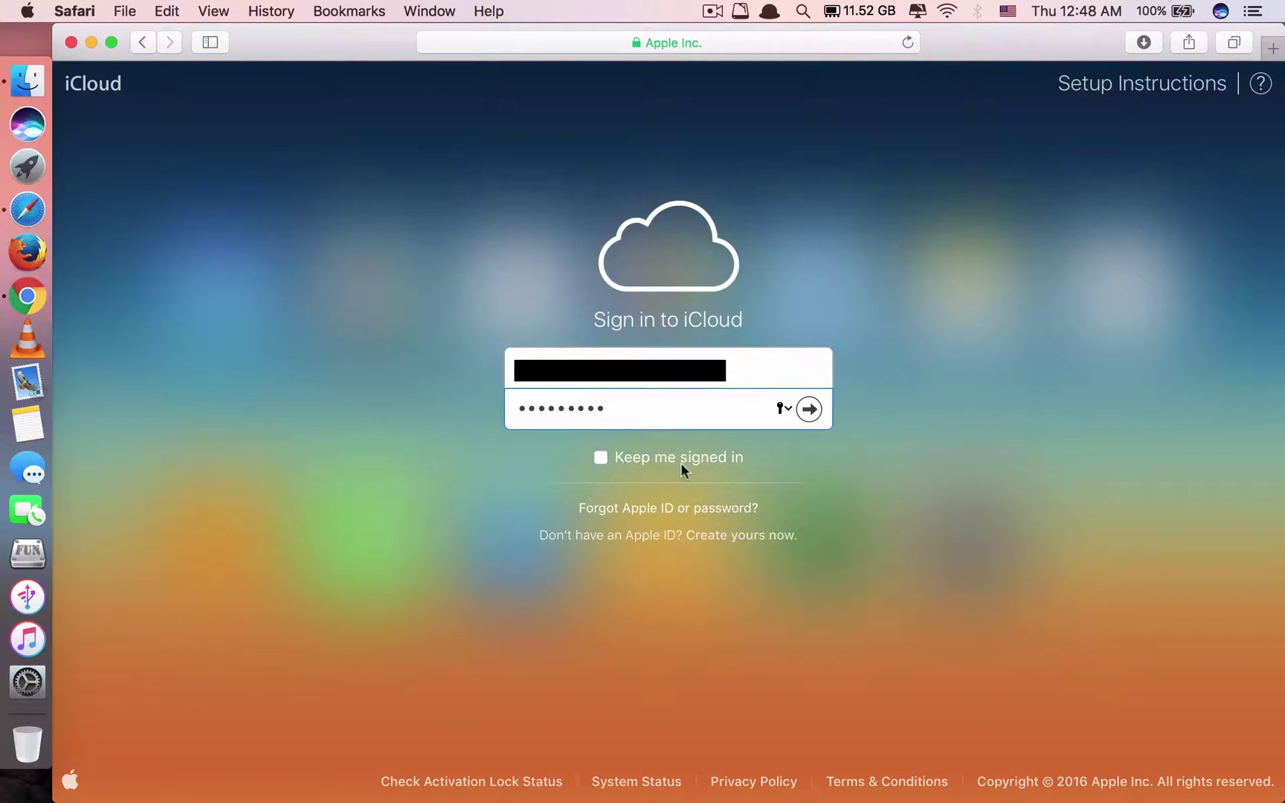
pyautogui.press('Return')
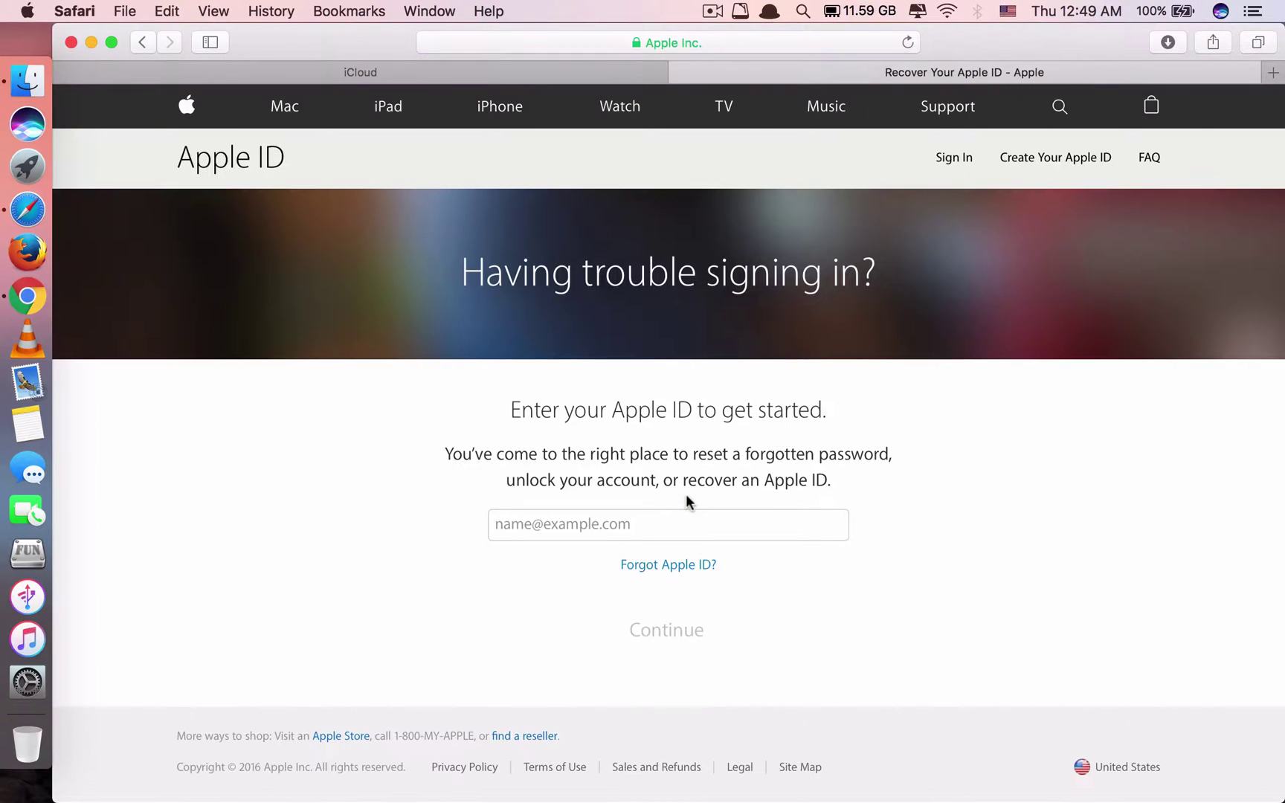
# - Paste the Apple ID into the recovery page's Apple ID field and continue
pyautogui.click(675, 520)
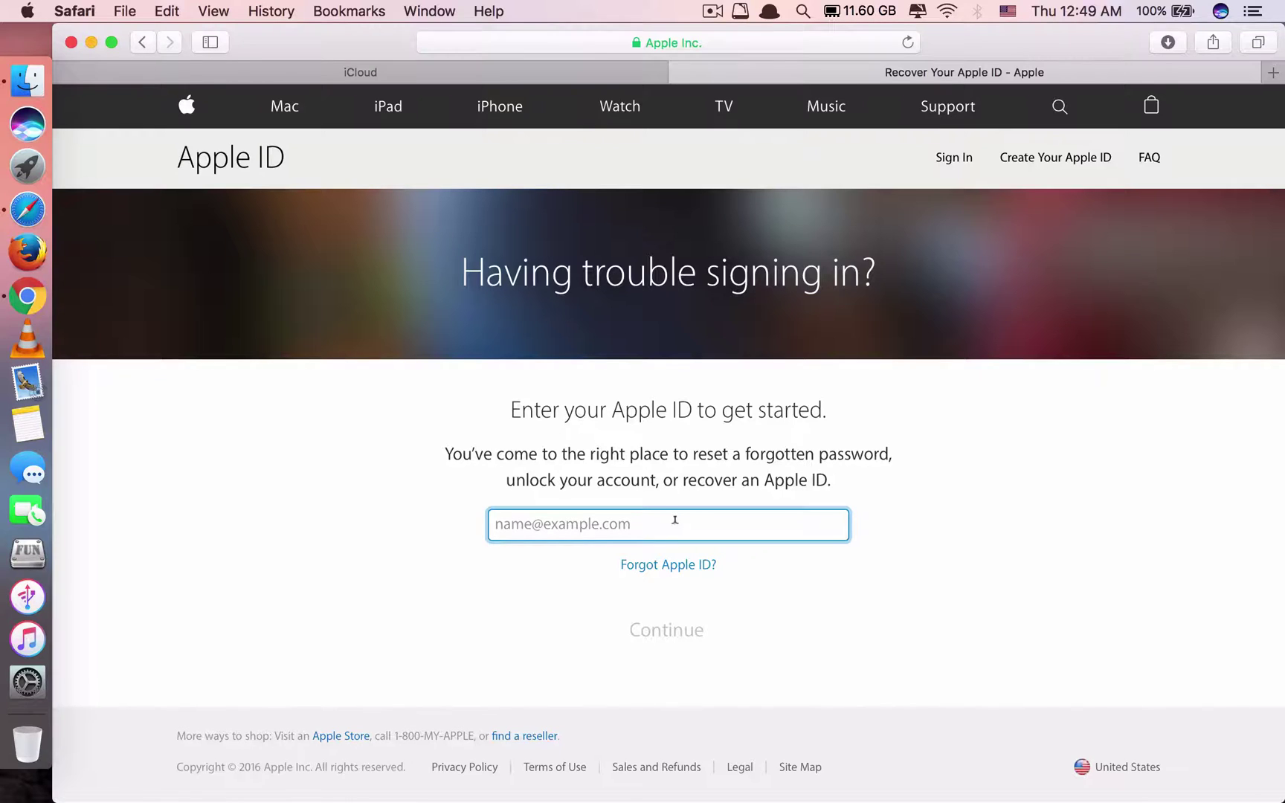
pyautogui.press('super+v')
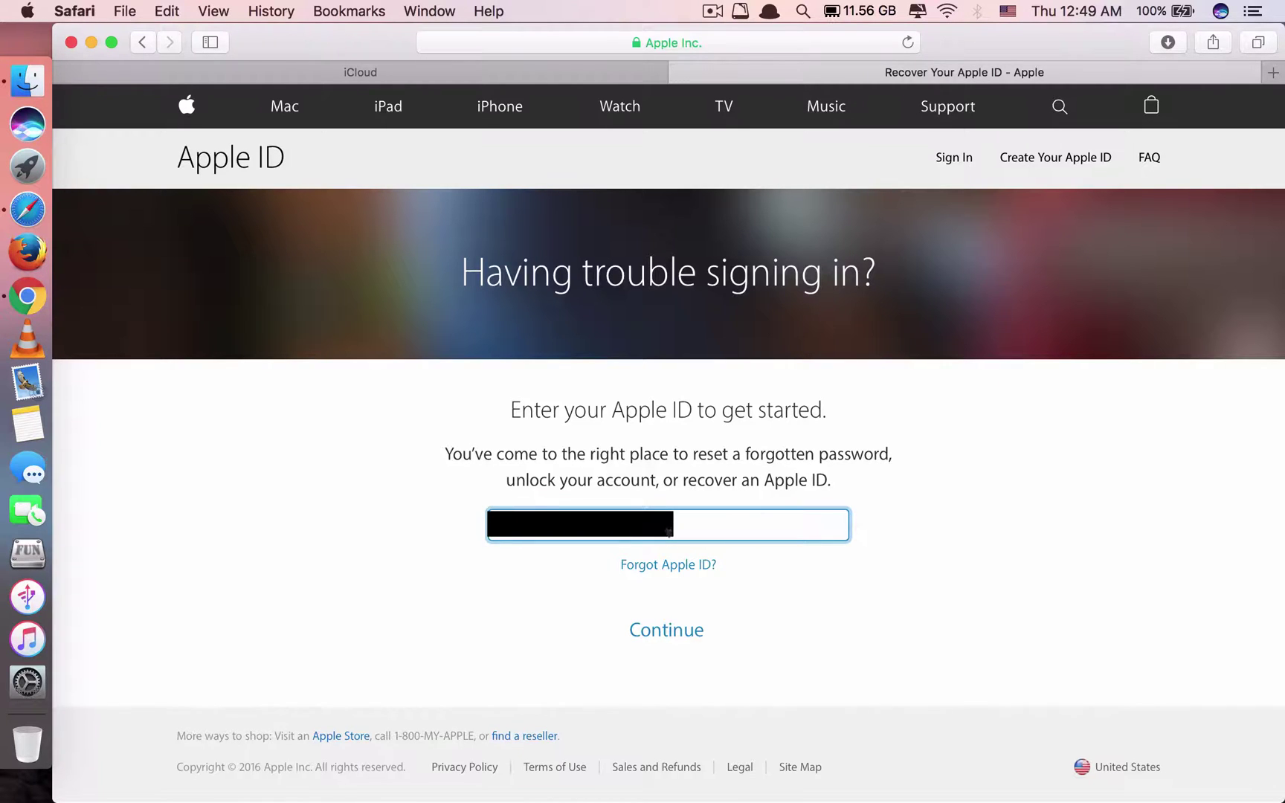
pyautogui.click(671, 633)
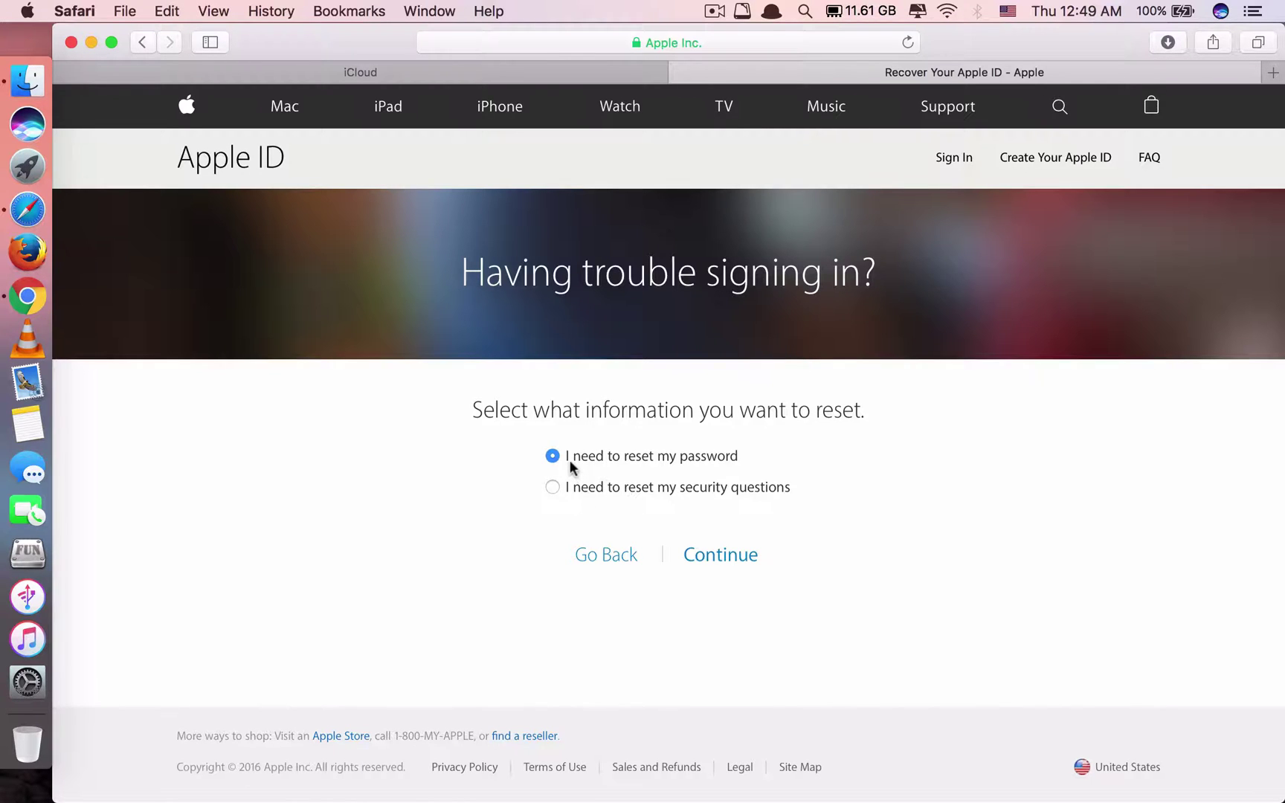
# - Keep 'I need to reset my password' and pick 'Answer security questions' as the method
pyautogui.click(717, 559)
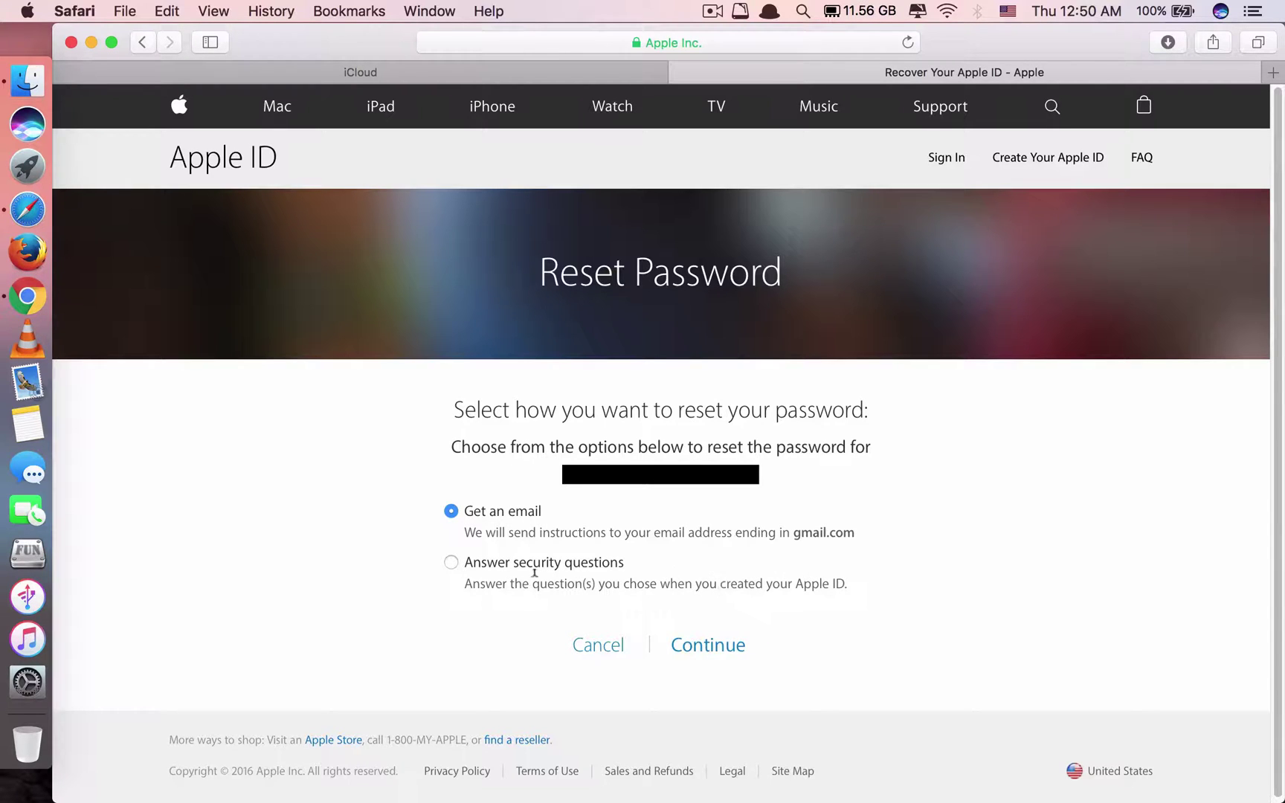
pyautogui.click(452, 562)
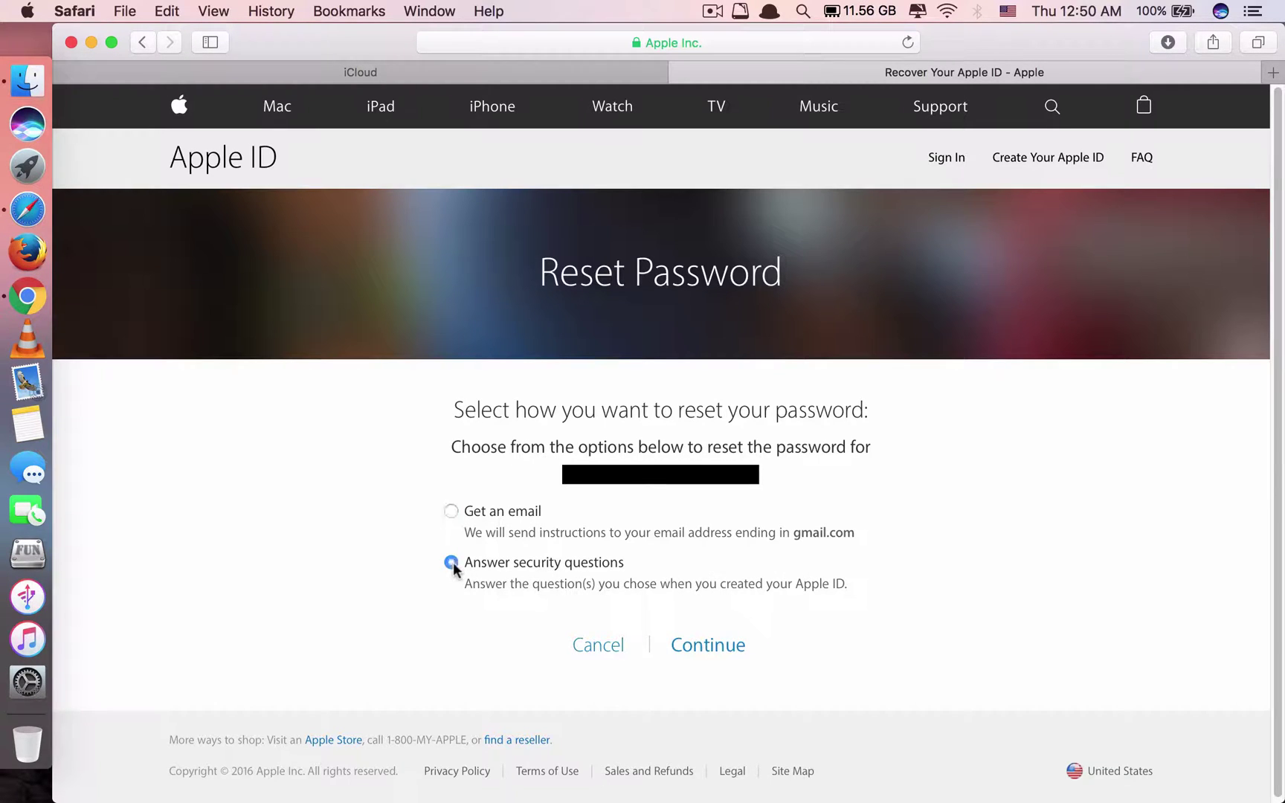
pyautogui.click(725, 649)
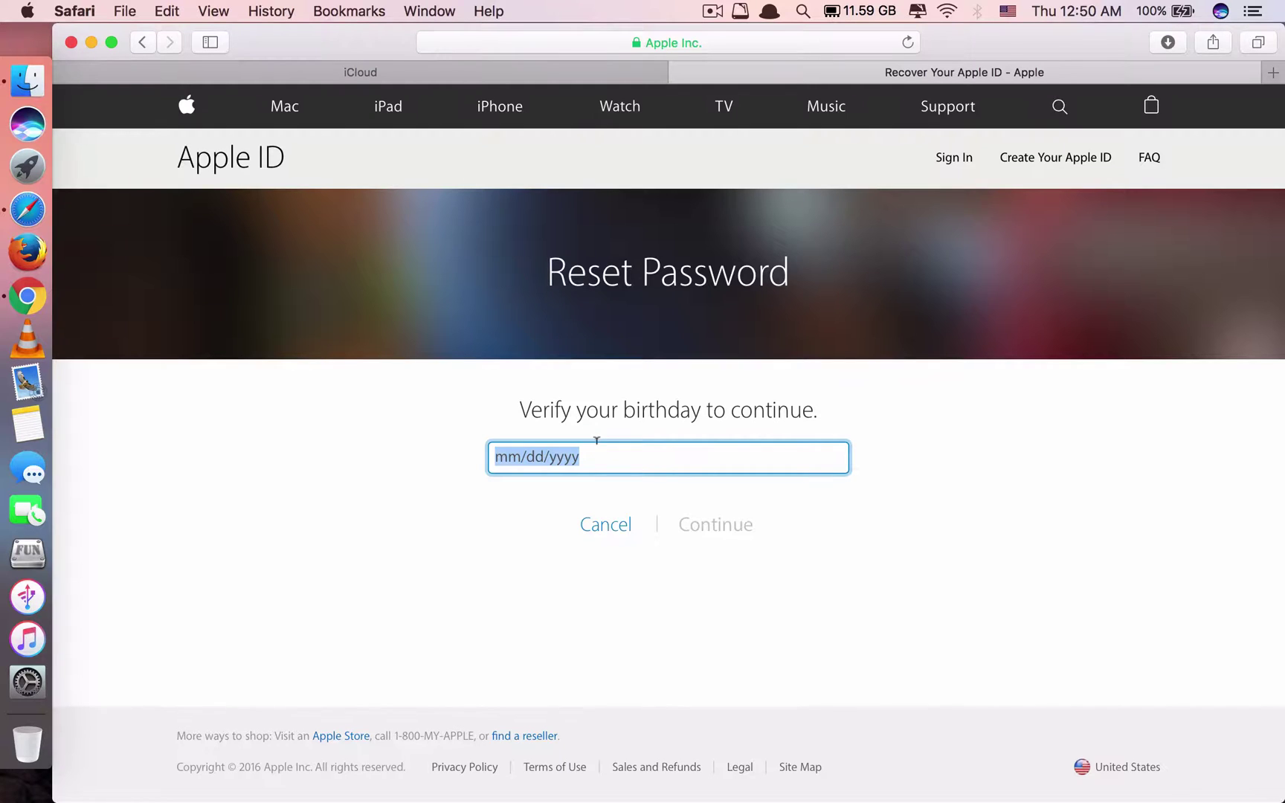
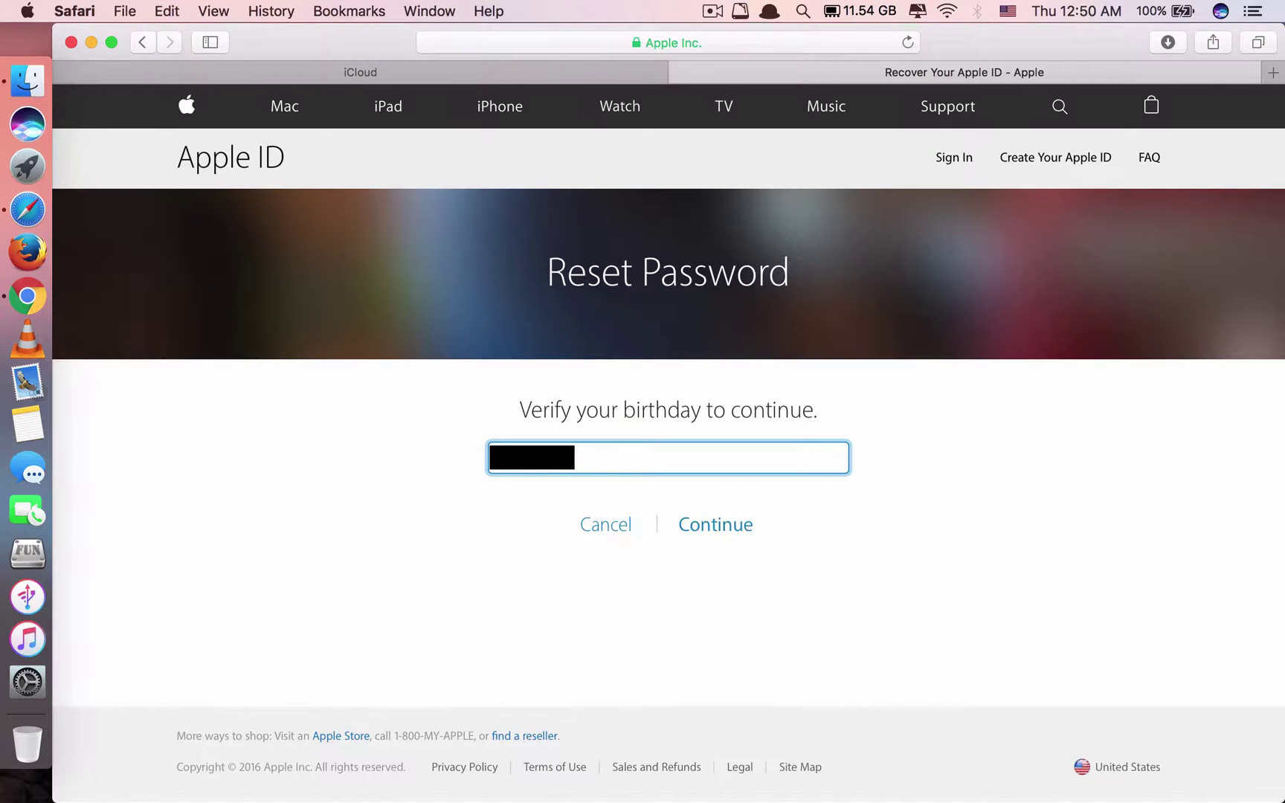
# - Enter the birthday 01/01/1990 and submit it for verification
pyautogui.click(710, 528)
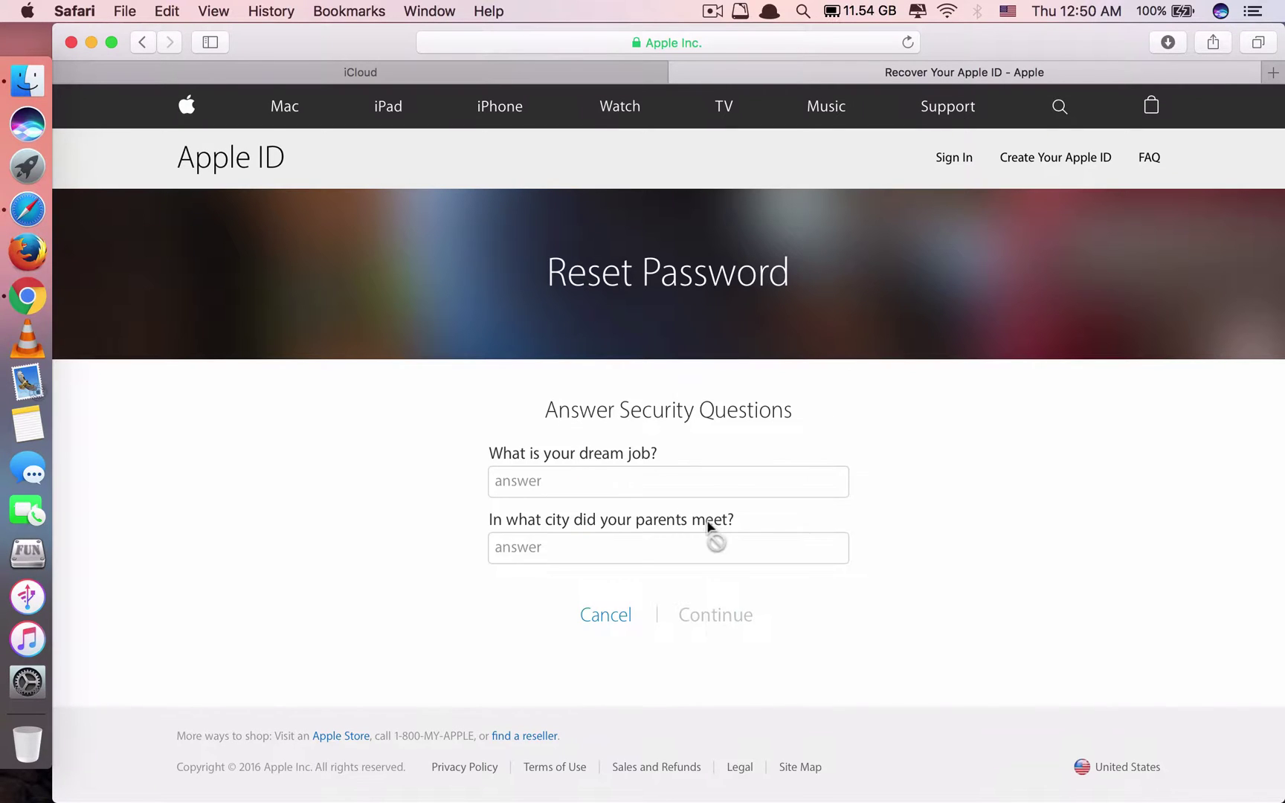
# - Answer the dream job and parents' meeting city questions and submit the answers
pyautogui.click(595, 476)
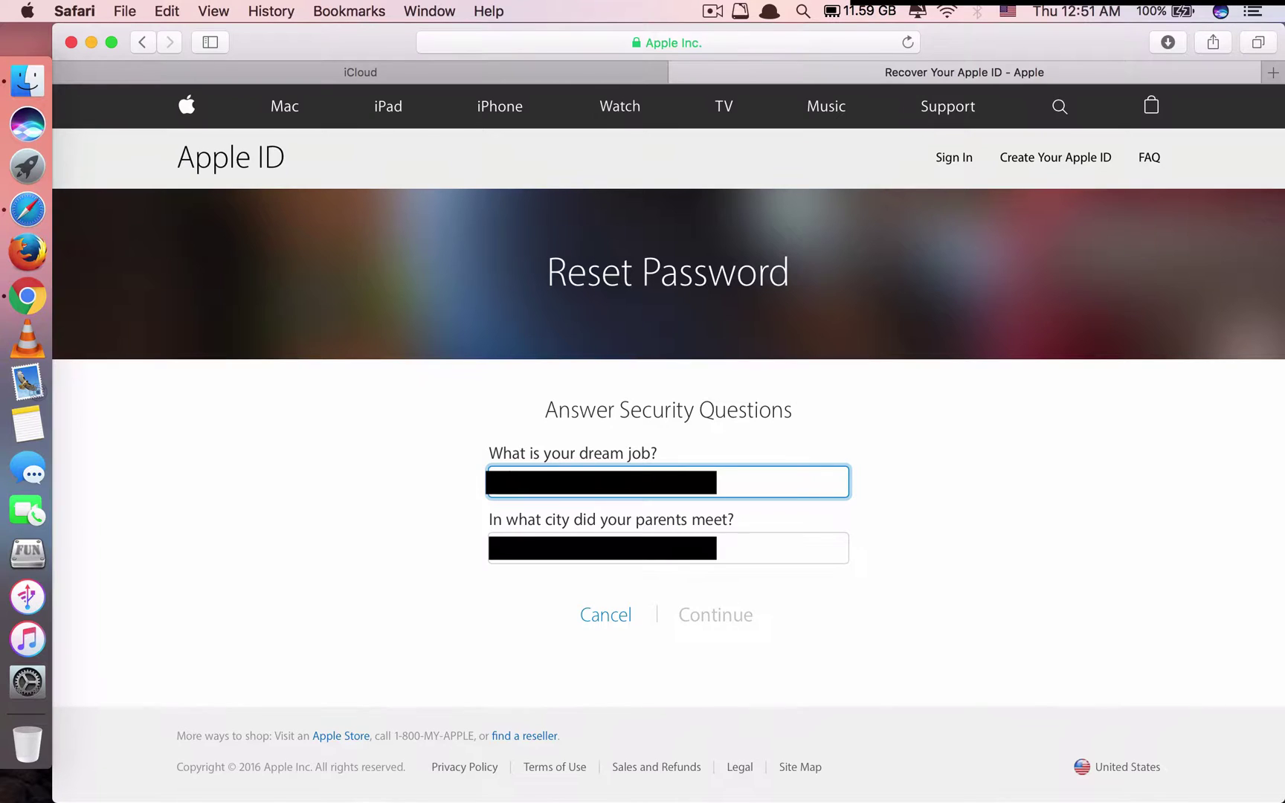
pyautogui.press('Tab')
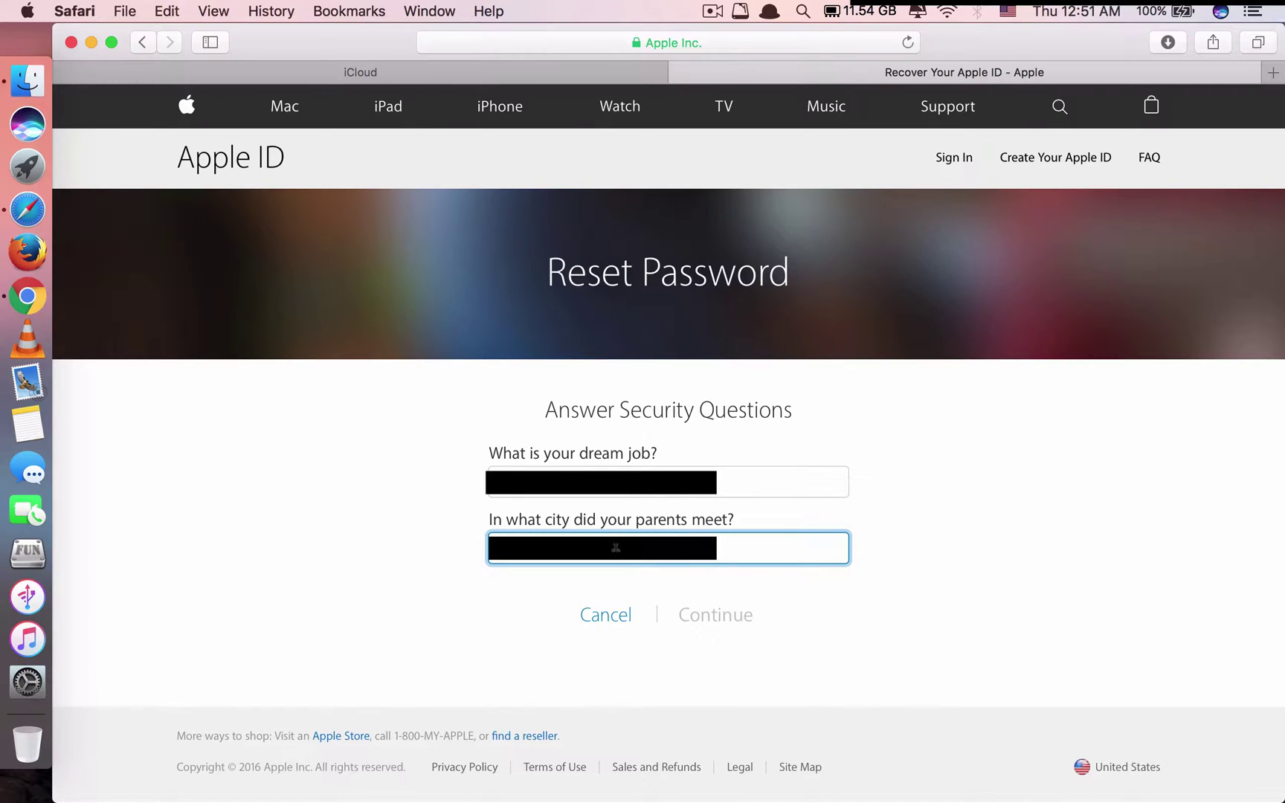
pyautogui.click(738, 623)
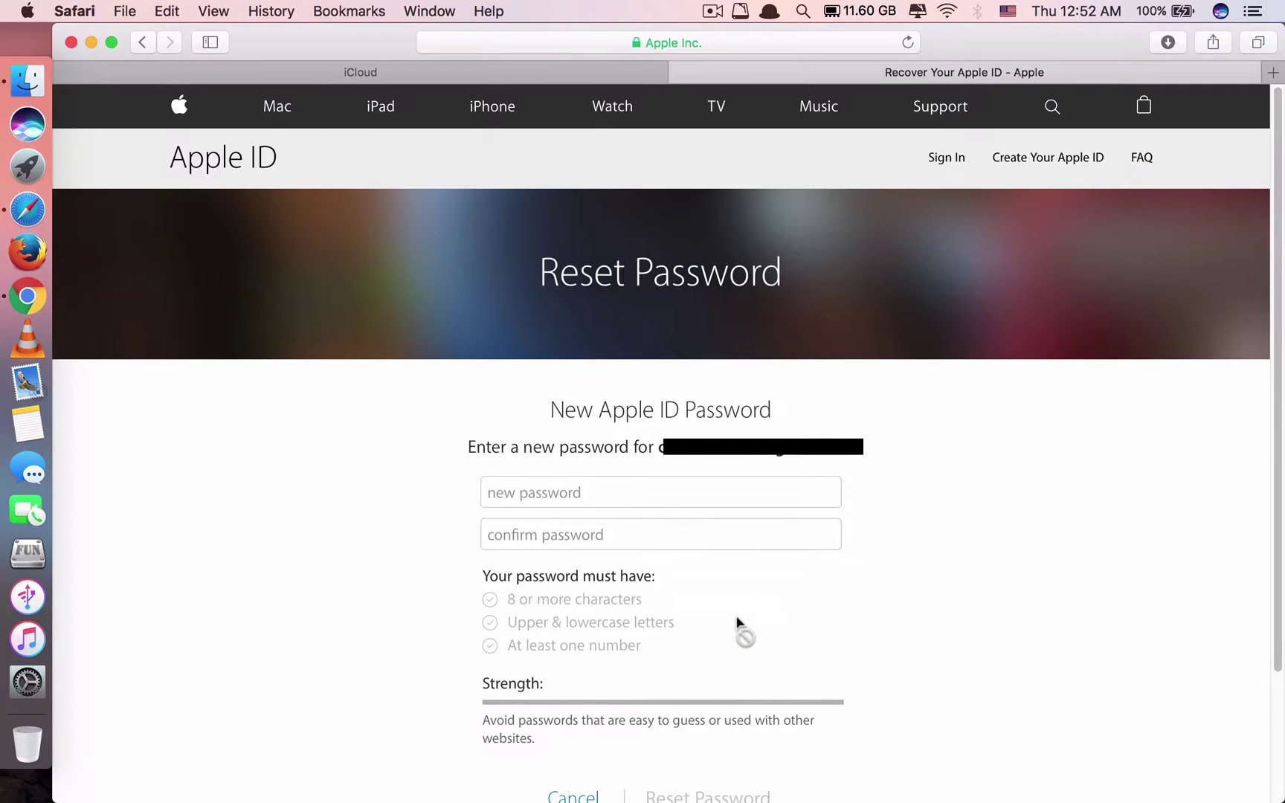
# - Enter a new password in both the password and confirmation fields
pyautogui.scroll(-3, 738, 623)
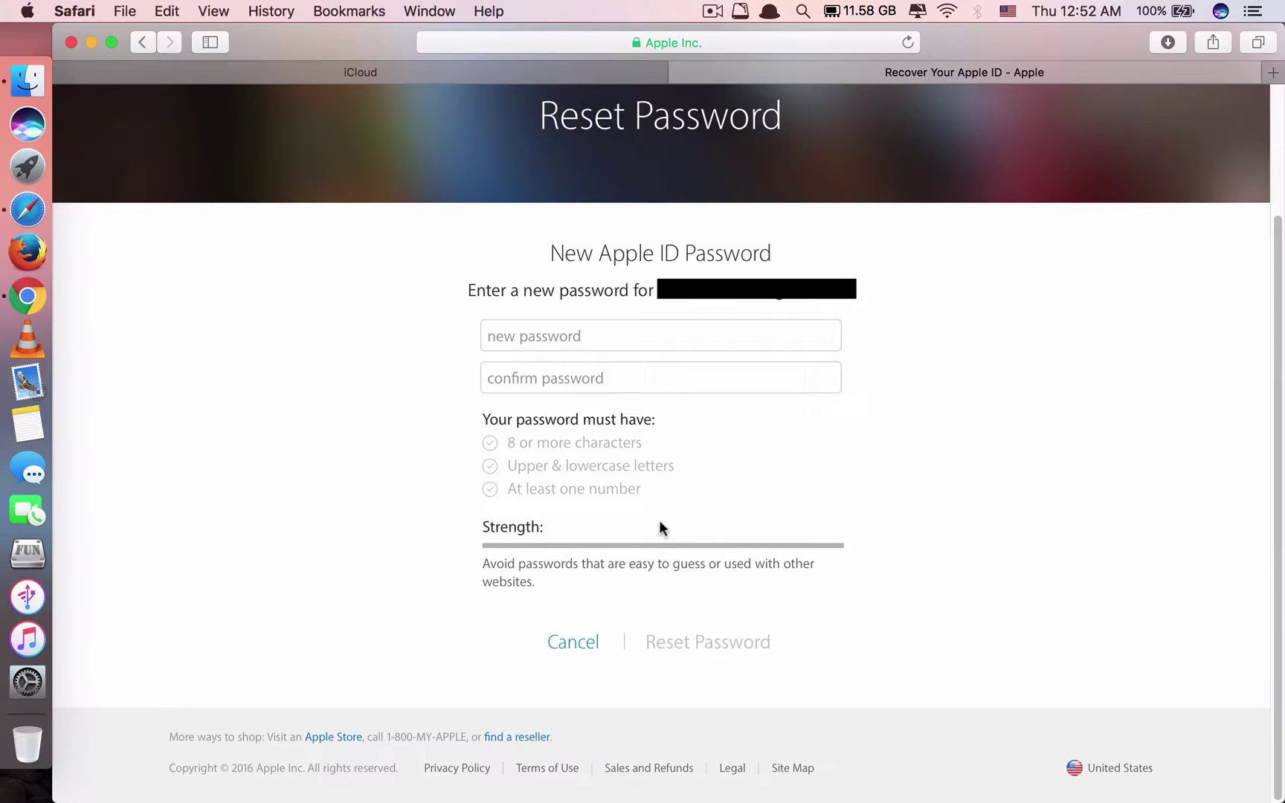
pyautogui.click(585, 333)
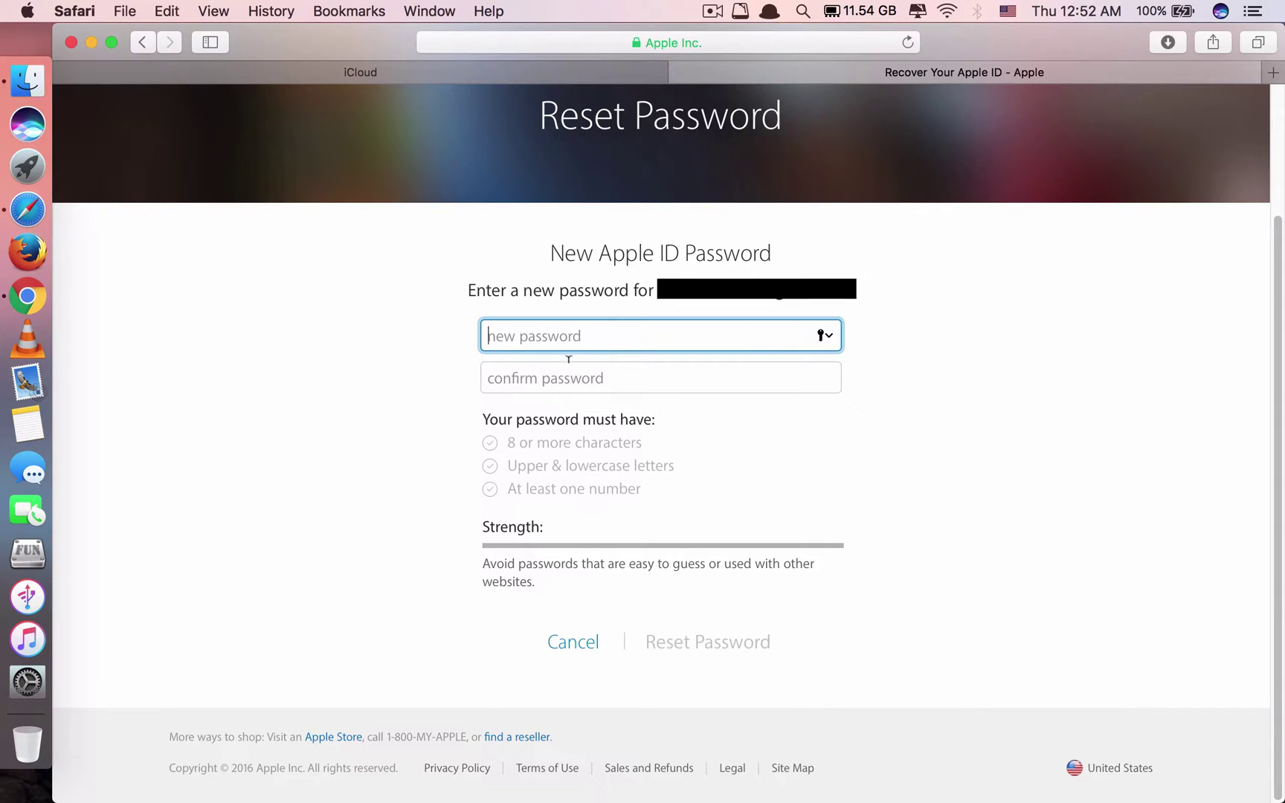
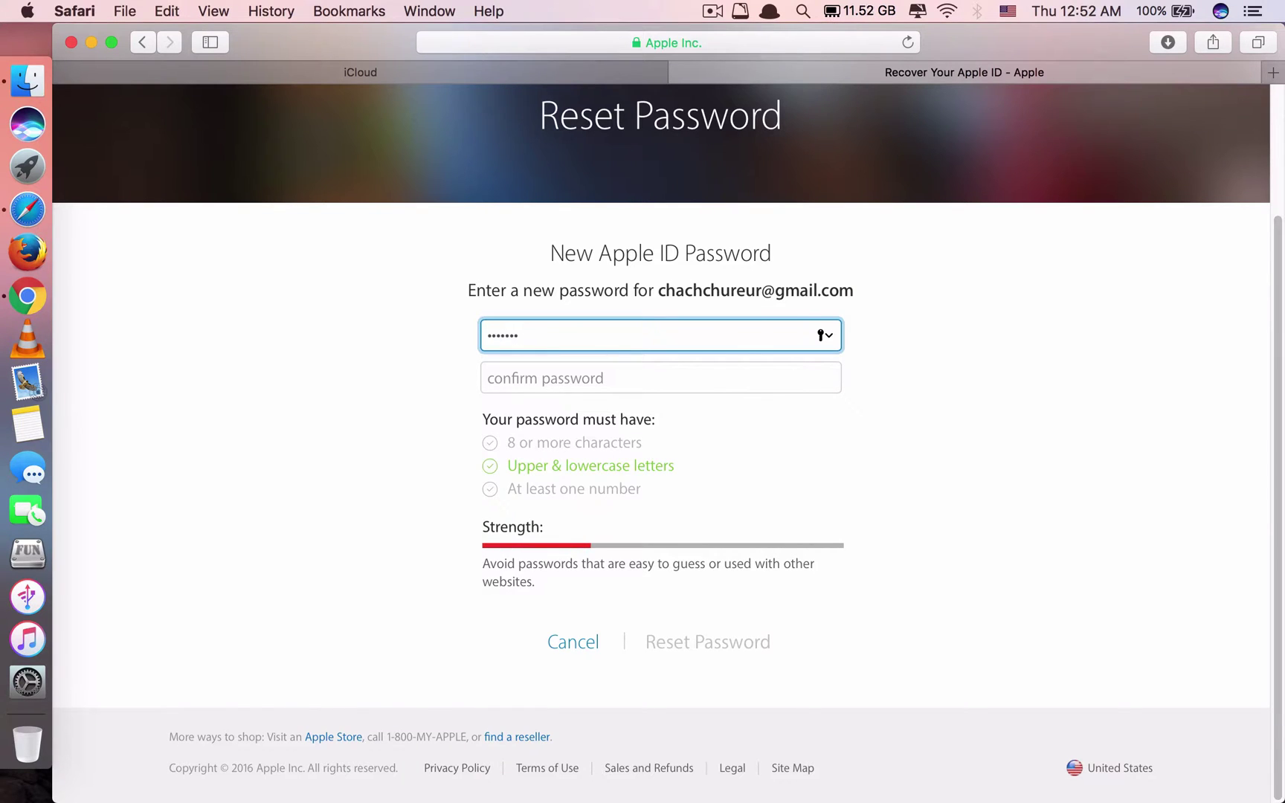
pyautogui.press('Tab')
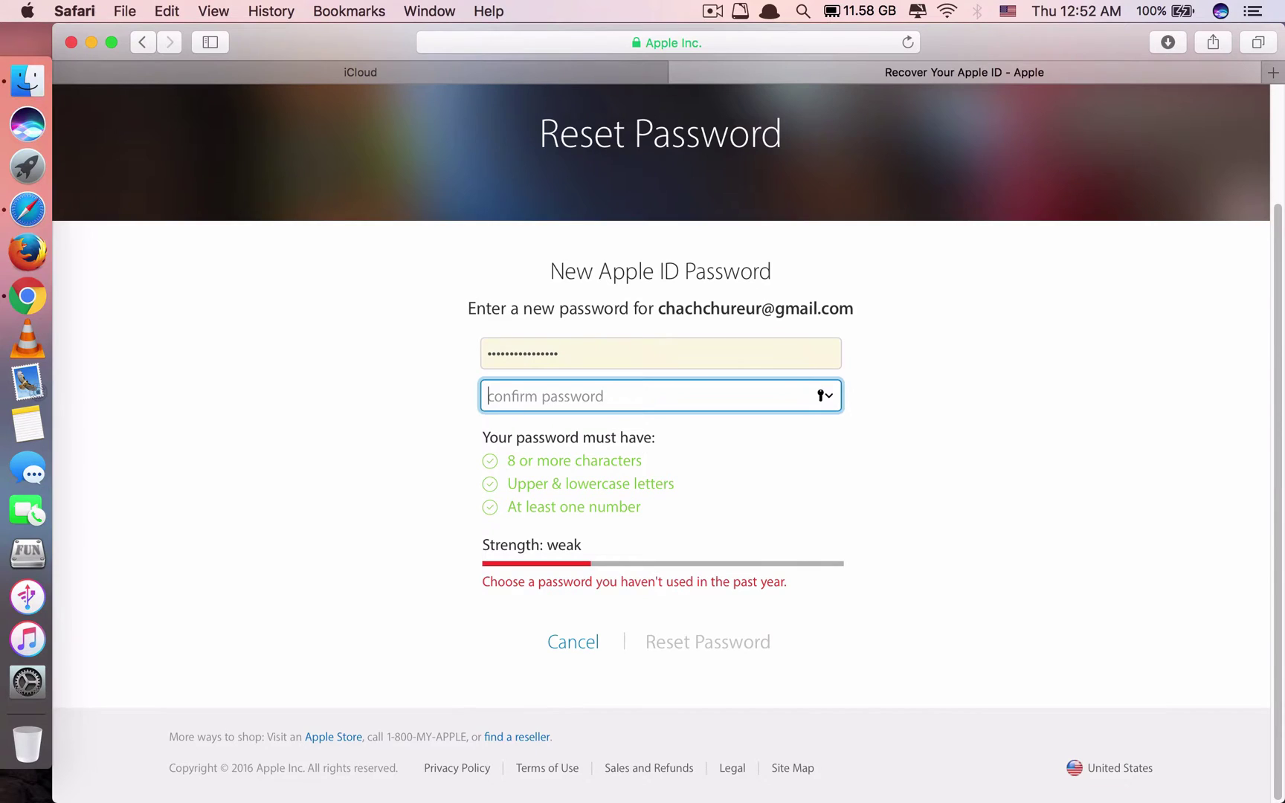
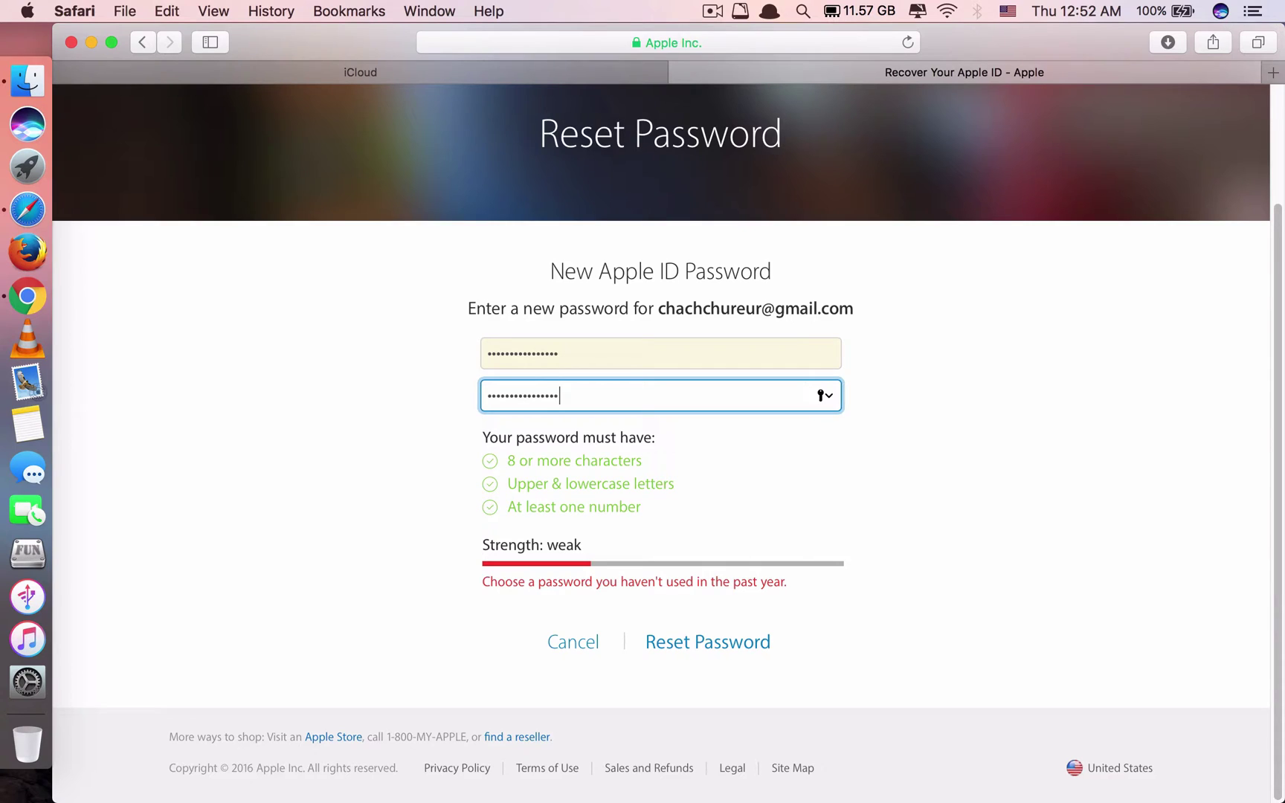
# - Append '123' to both password fields so the strength meter rates it strong
pyautogui.hotkey('shift', 'Tab')
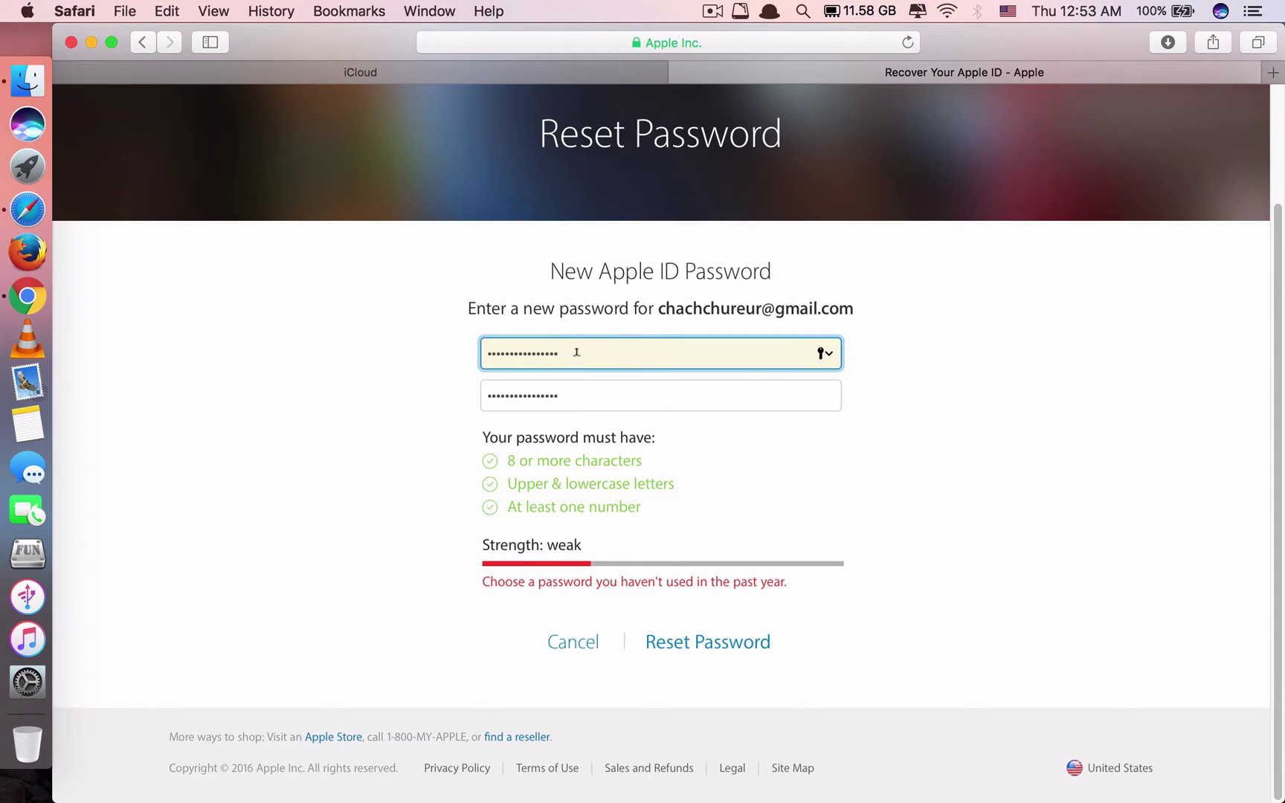
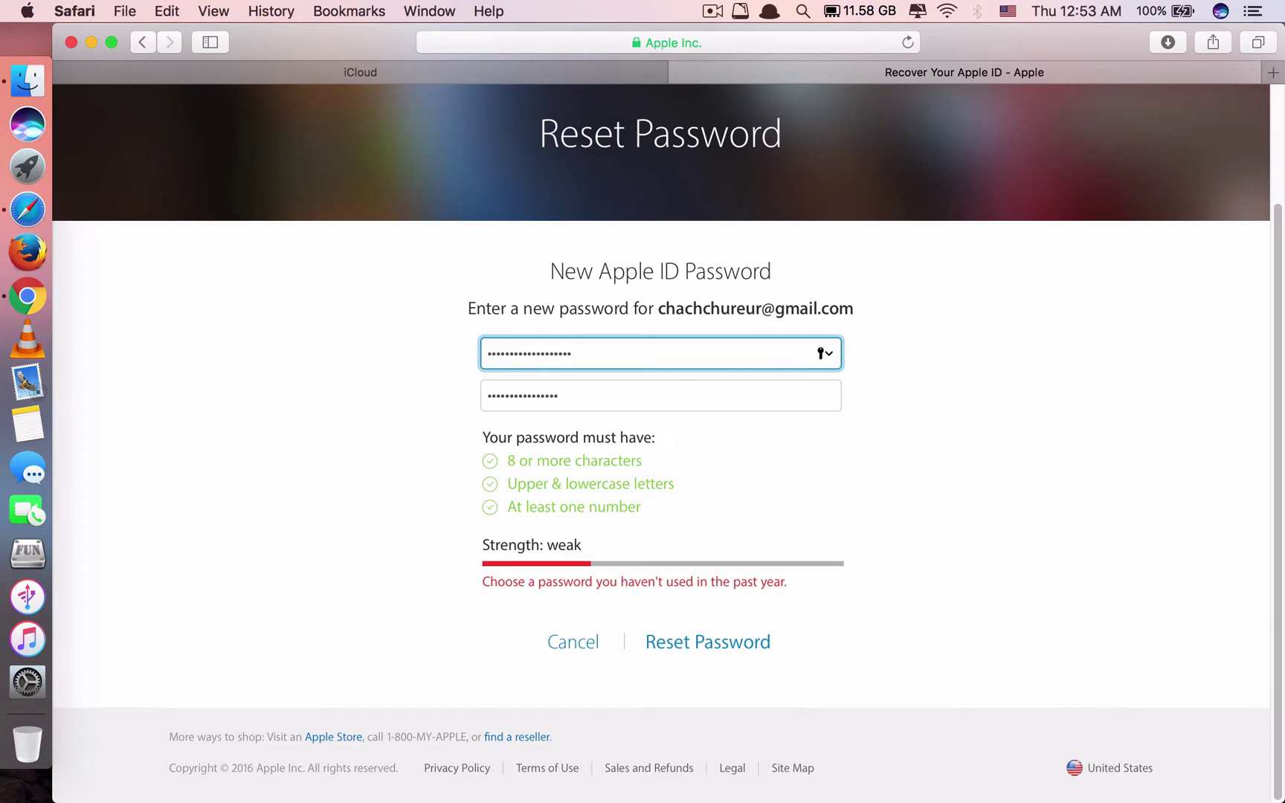
pyautogui.click(583, 391)
pyautogui.write('123')
pyautogui.click(683, 475)
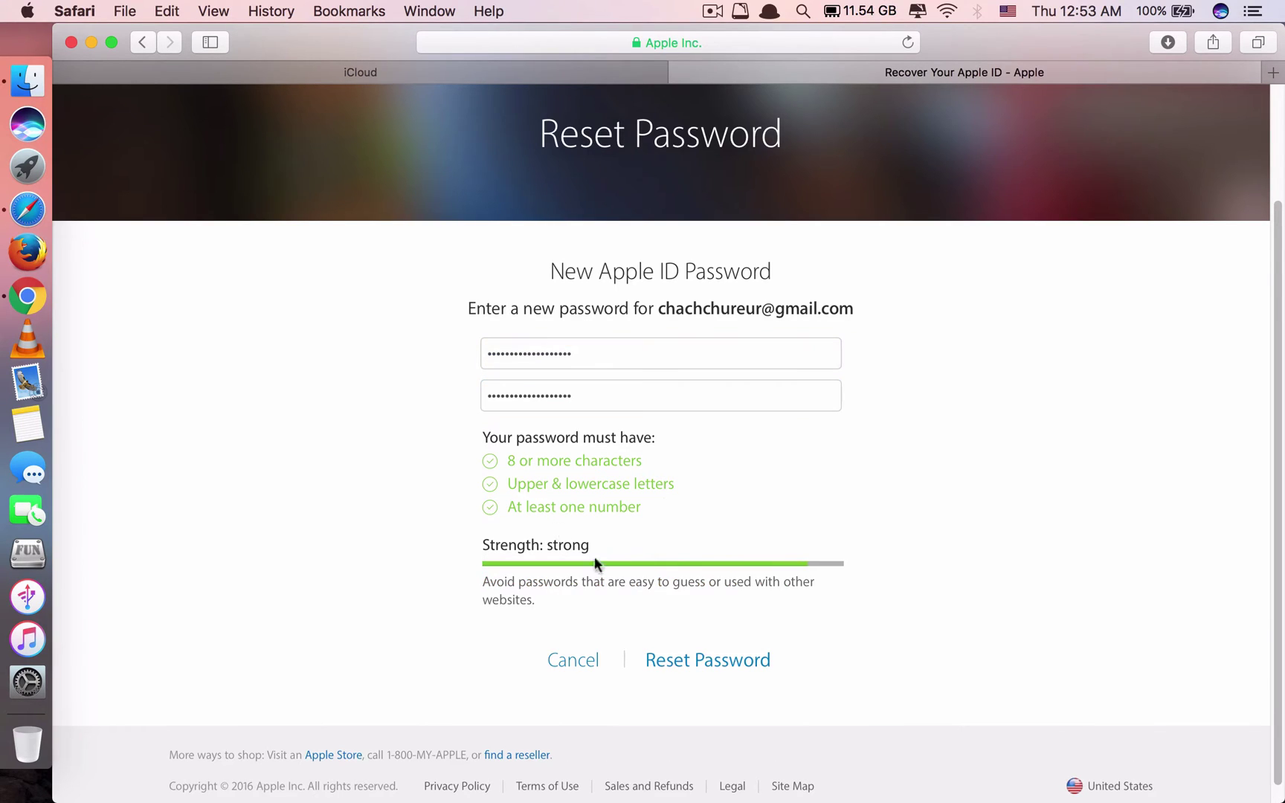